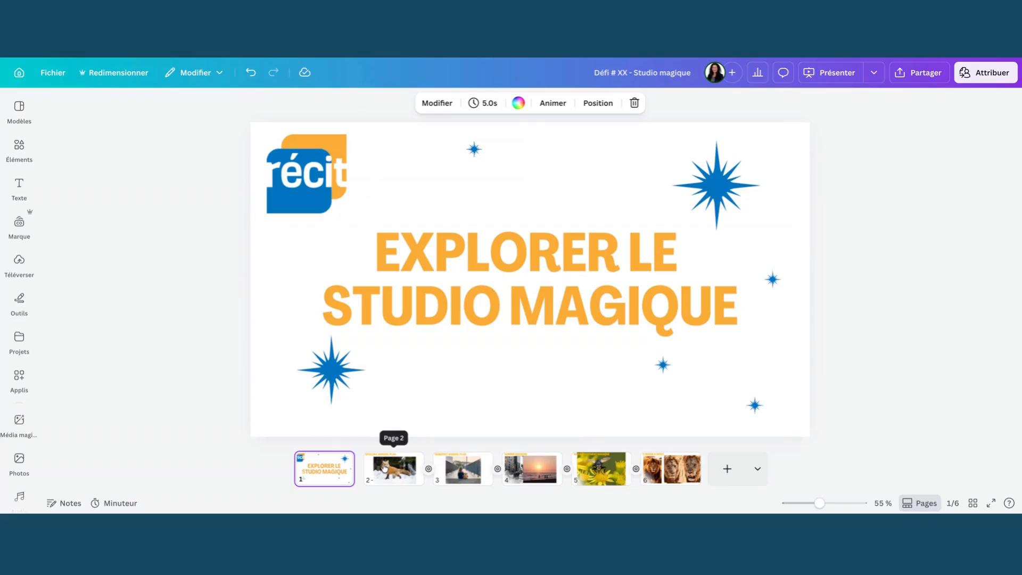
Step: Open the image editing options for the fox photo on page 2
click(384, 469)
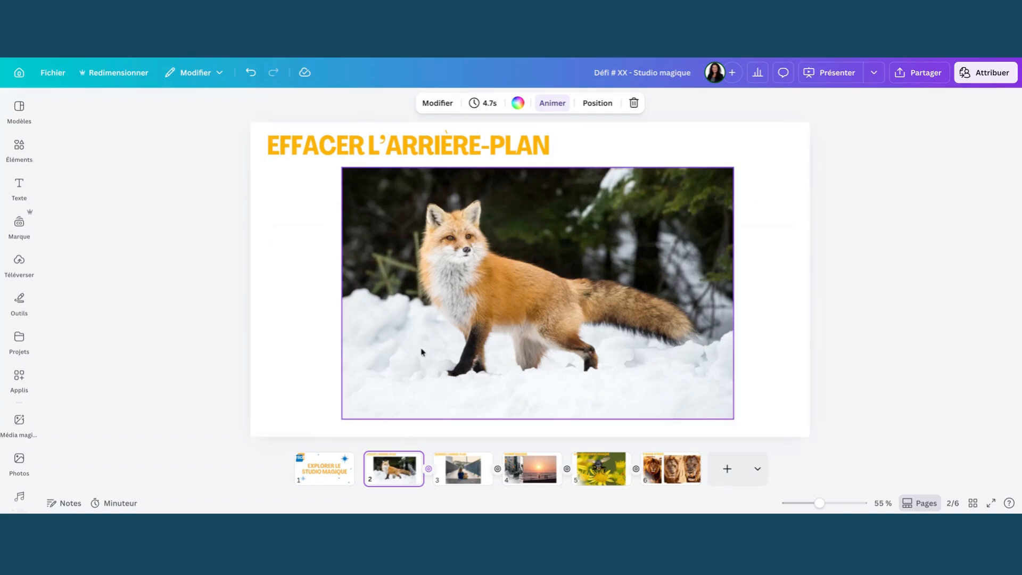
click(427, 314)
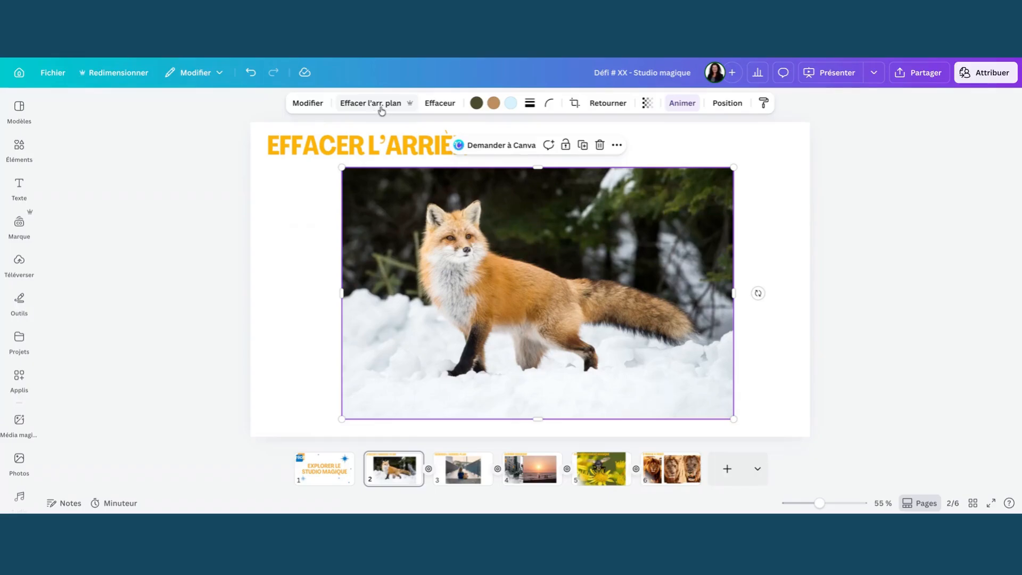
click(308, 104)
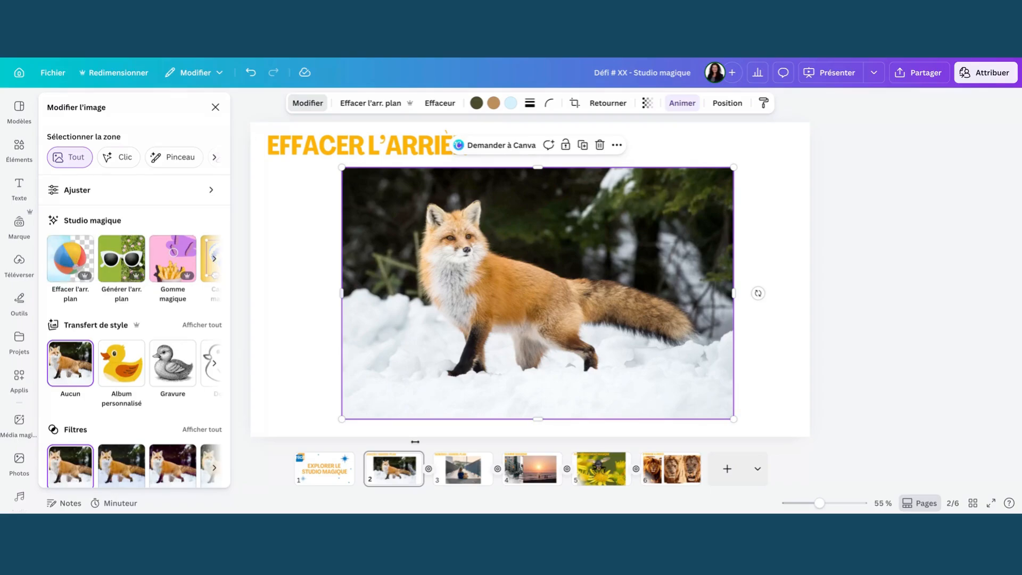
scroll(415, 441, down, 3)
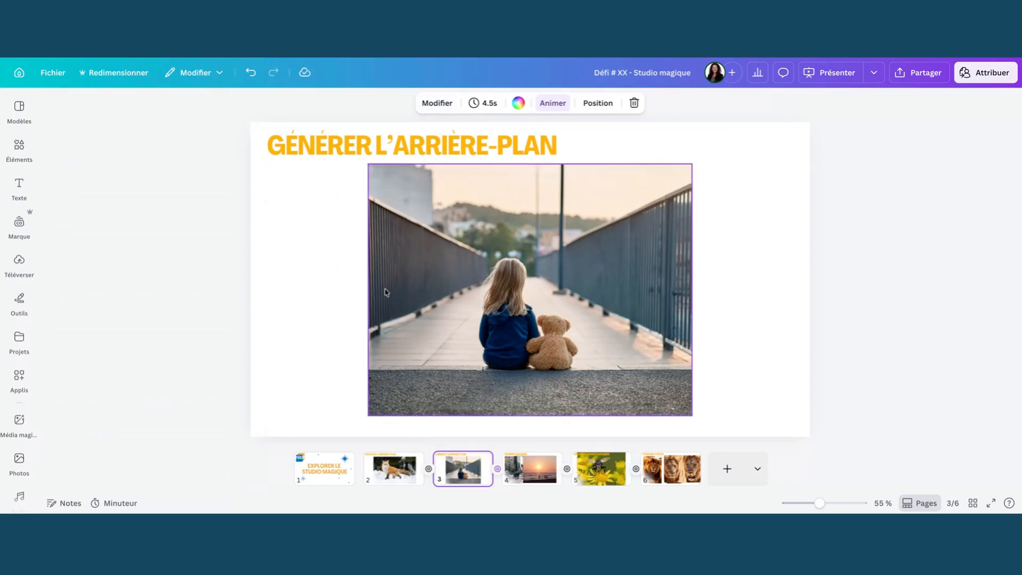
Step: Compare the editing options offered for the fox photo, the empty page area and the title on page 2
click(378, 482)
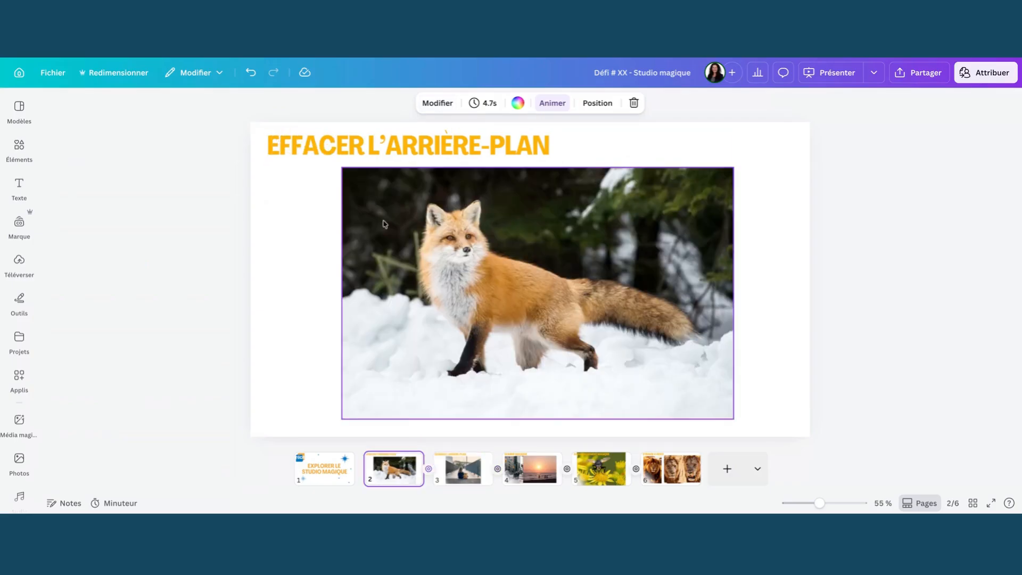
click(386, 225)
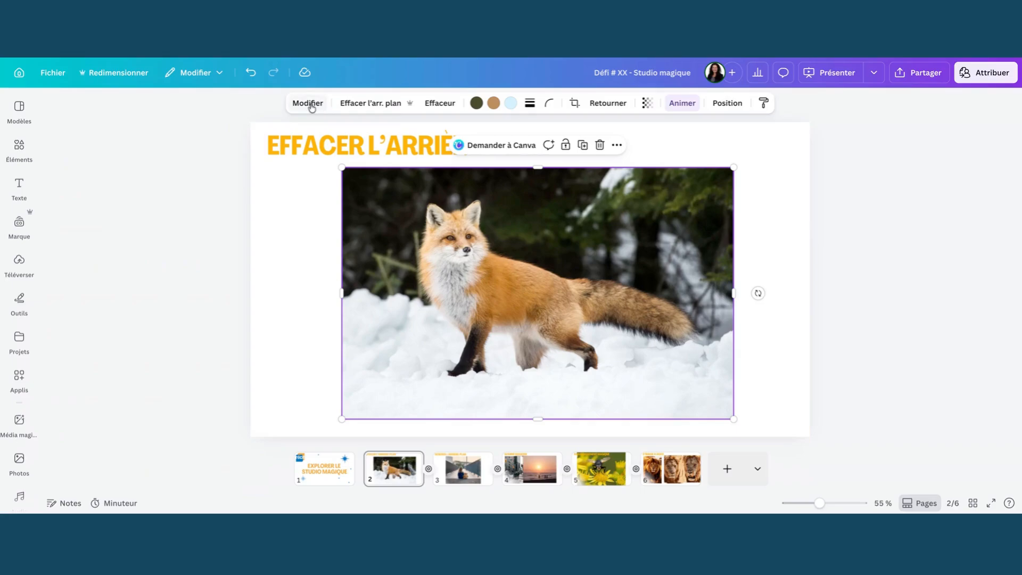
click(308, 222)
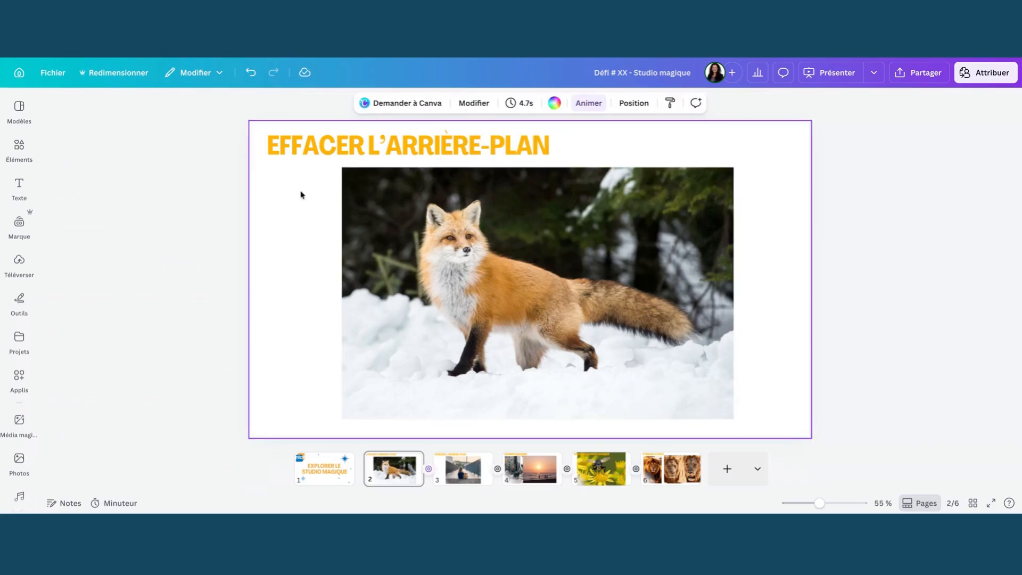
click(326, 143)
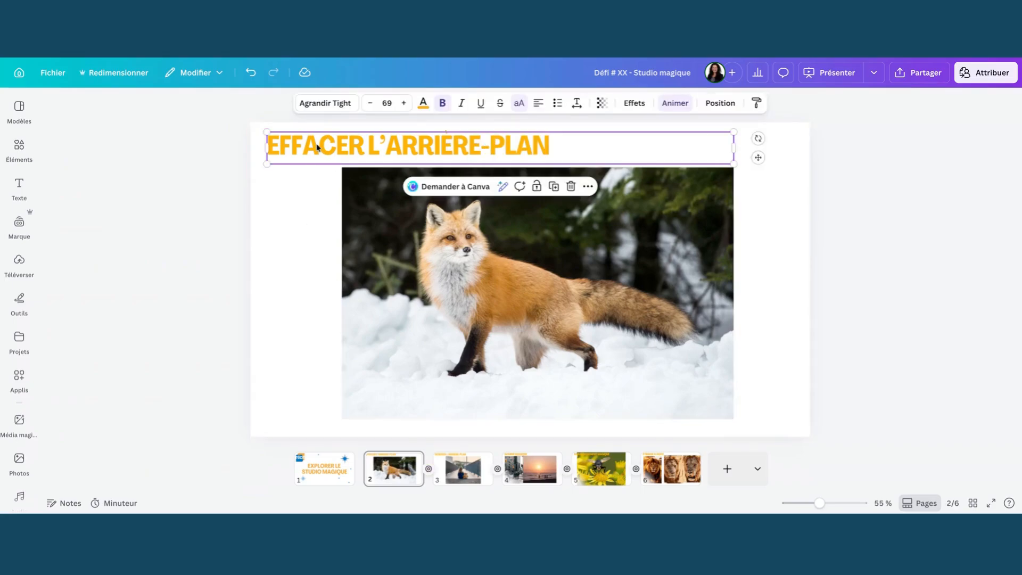
Step: Browse the Studio magique tools for the fox photo on page 2 and remove its background with Effacer l'arr. plan
click(391, 228)
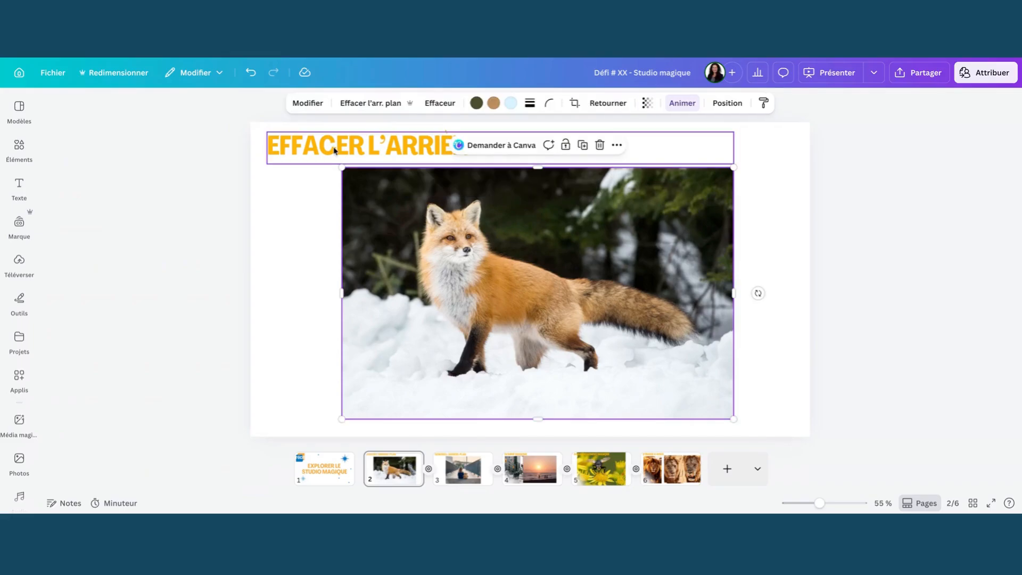
click(309, 104)
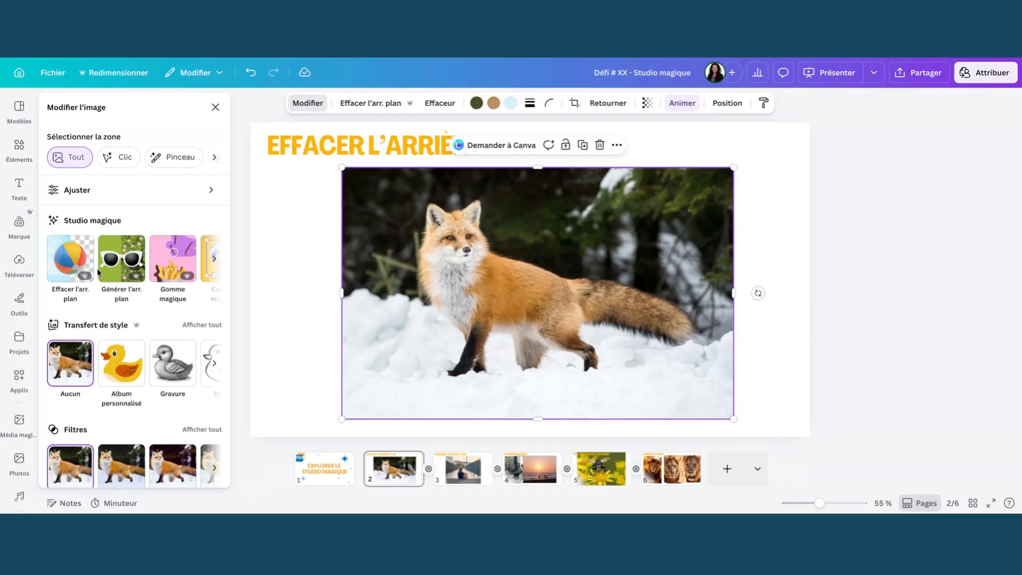
scroll(133, 261, right, 5)
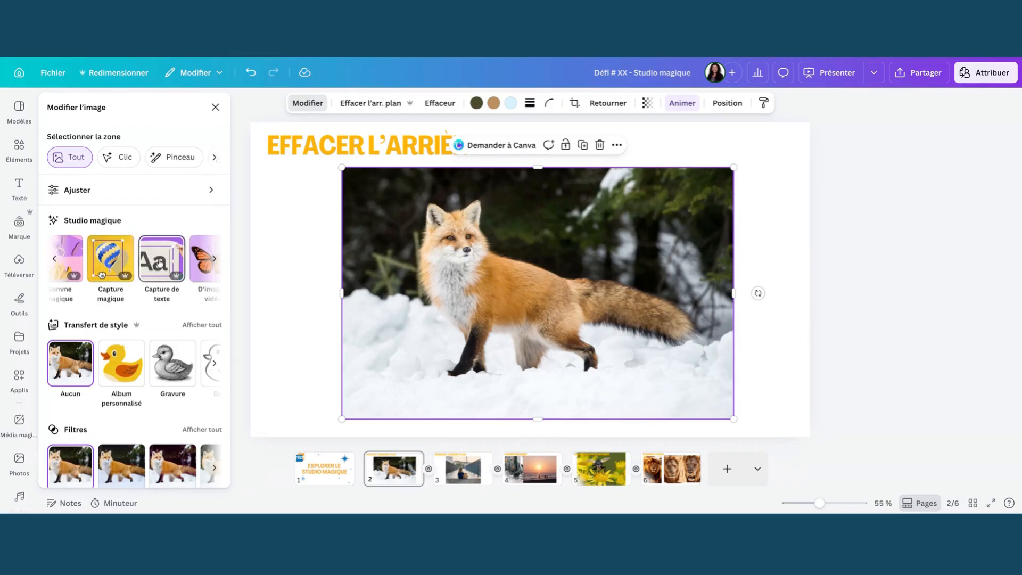
scroll(159, 262, right, 1)
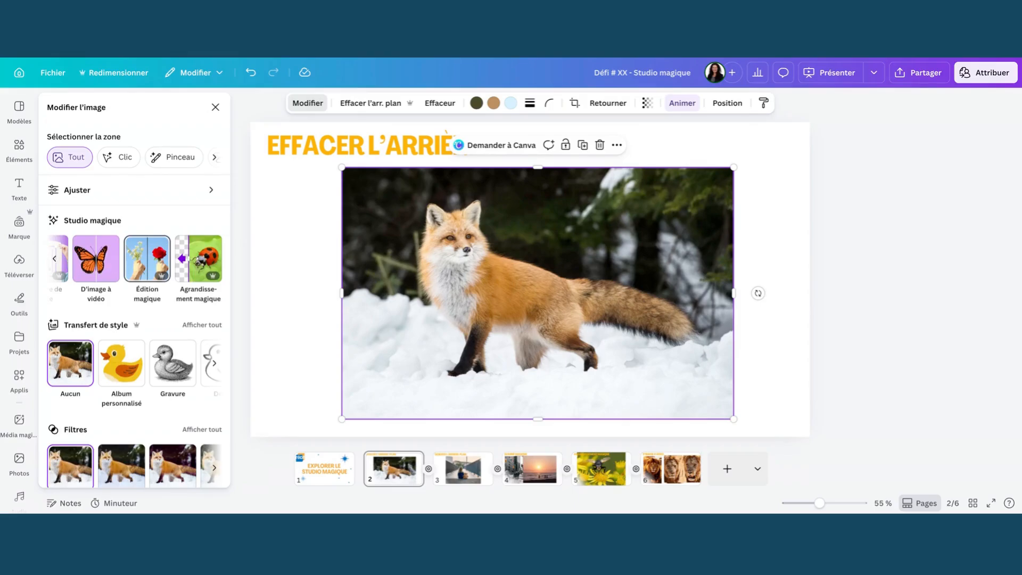
scroll(113, 274, left, 3)
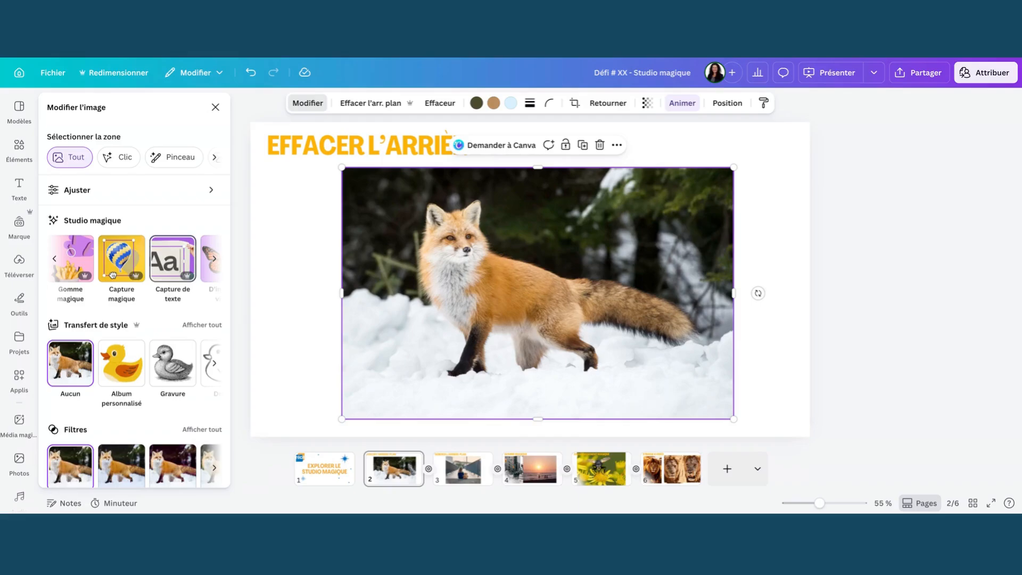
scroll(113, 274, left, 2)
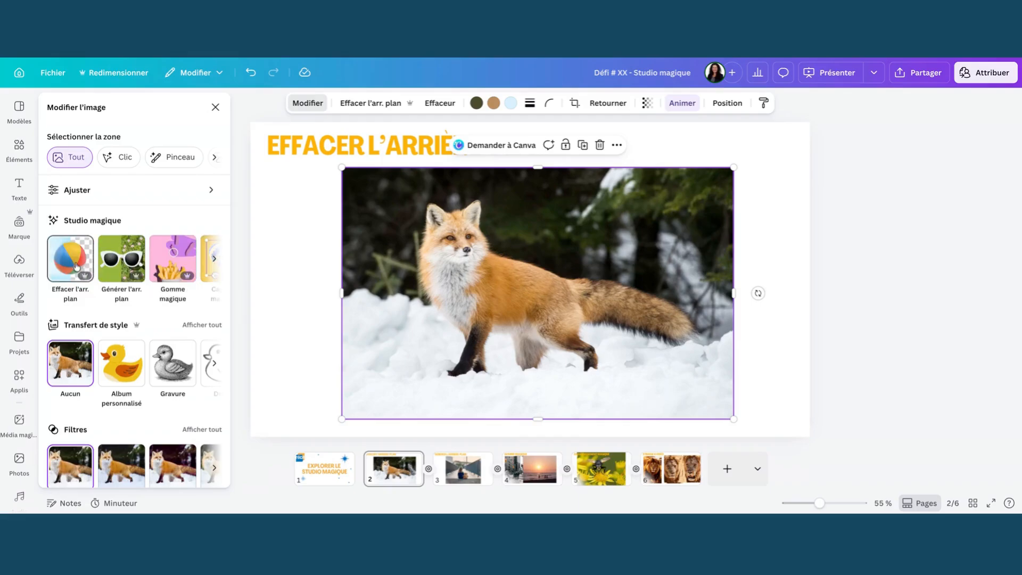
click(76, 266)
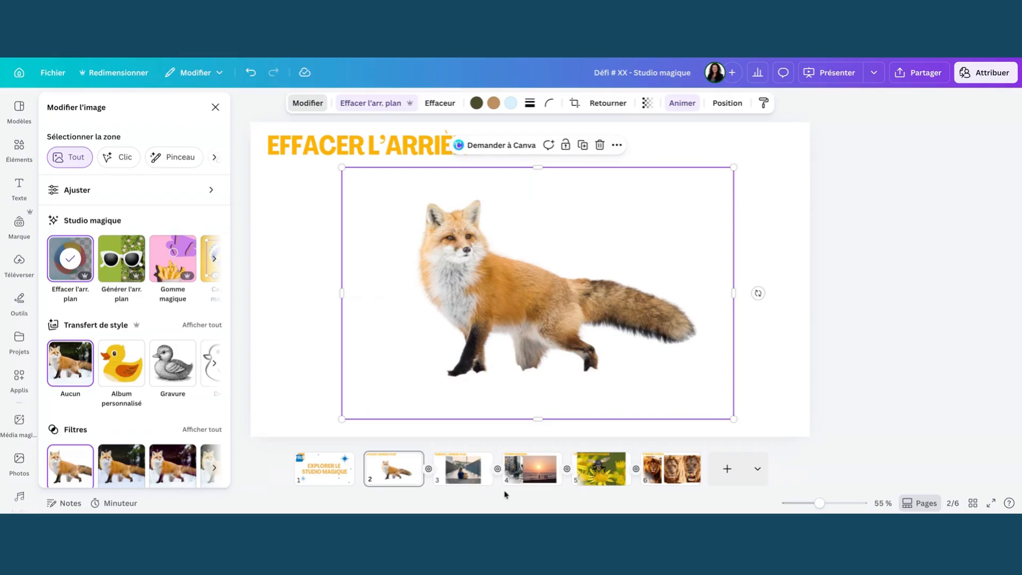
Step: Examine the Transfert de style effects available for the photo of the girl and teddy bear on page 3
click(473, 481)
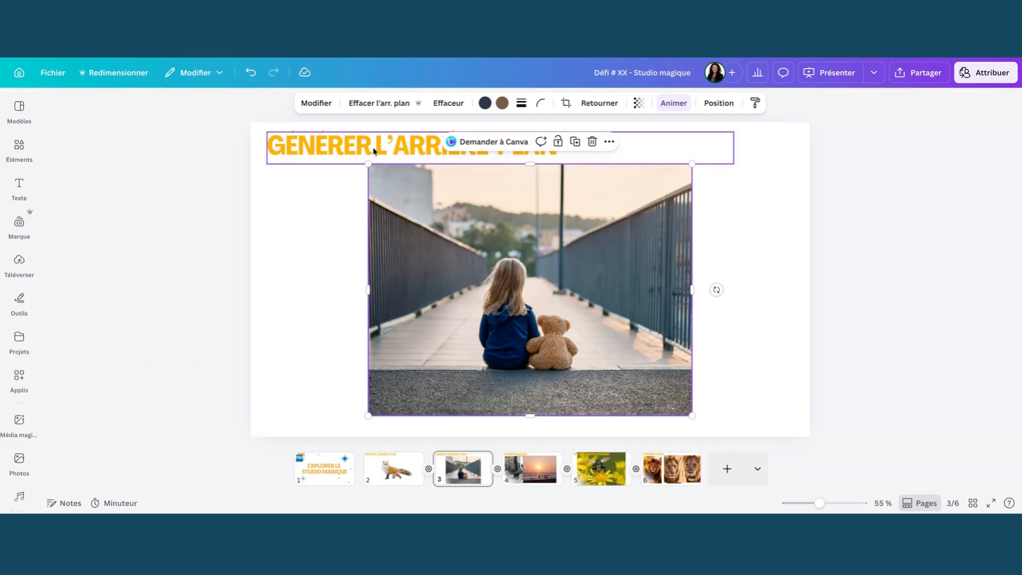
click(319, 104)
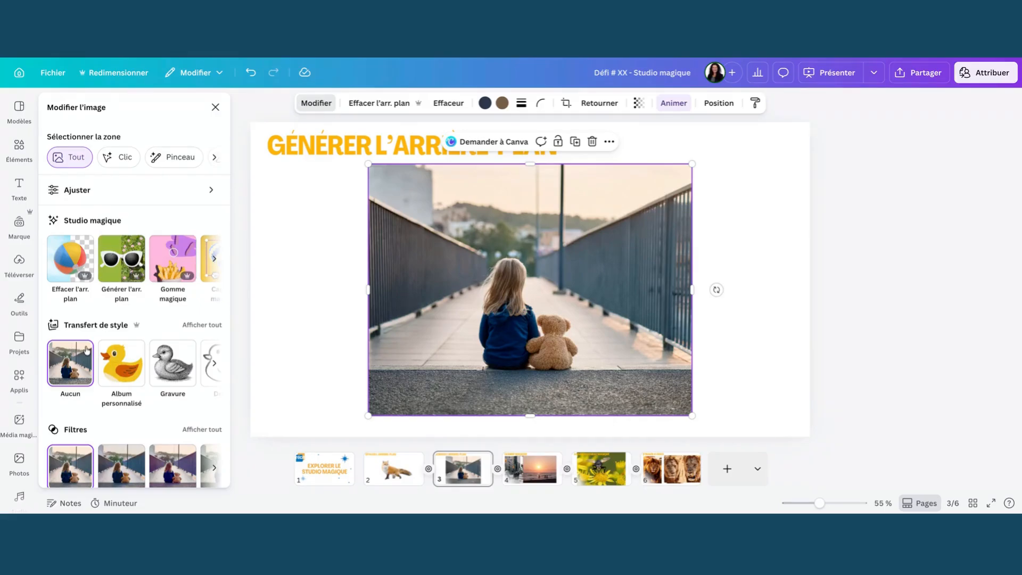
scroll(86, 346, down, 1)
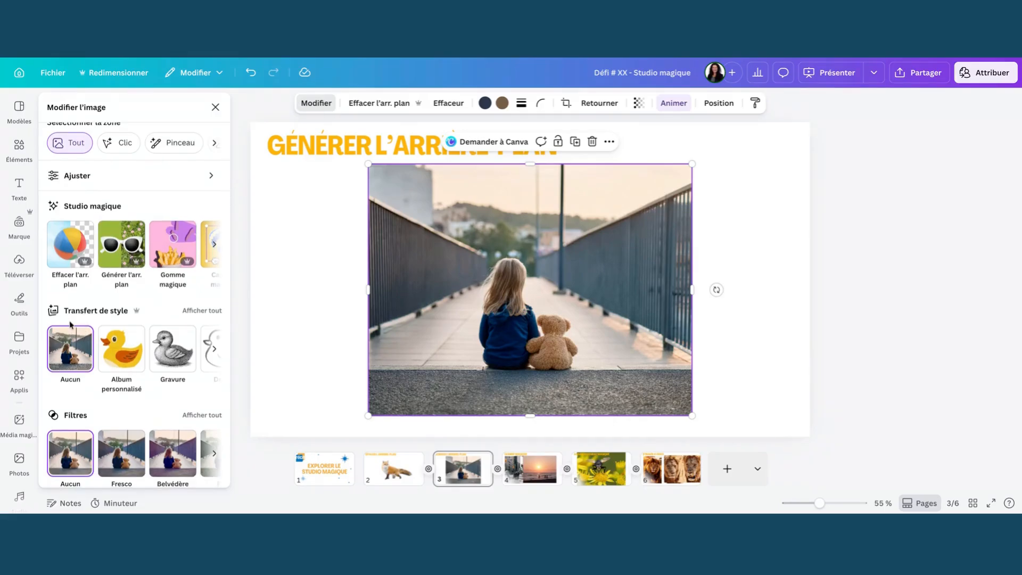
scroll(160, 356, right, 5)
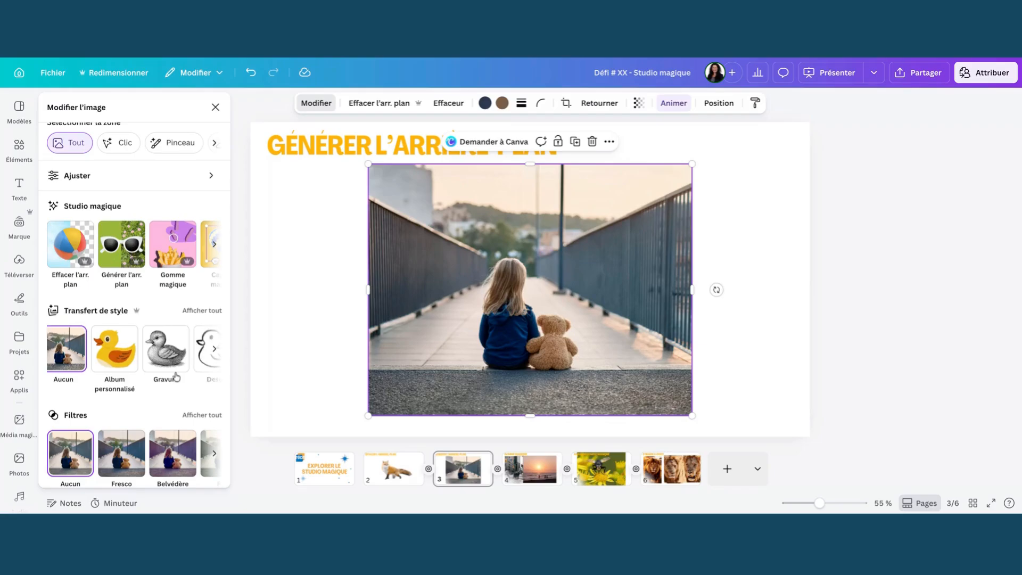
scroll(174, 376, down, 1)
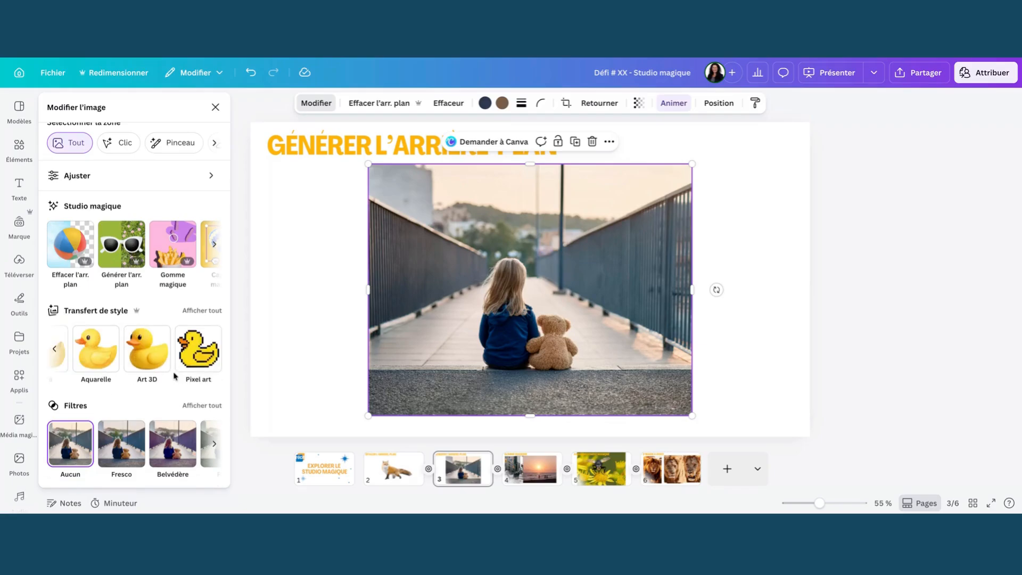
scroll(170, 362, left, 5)
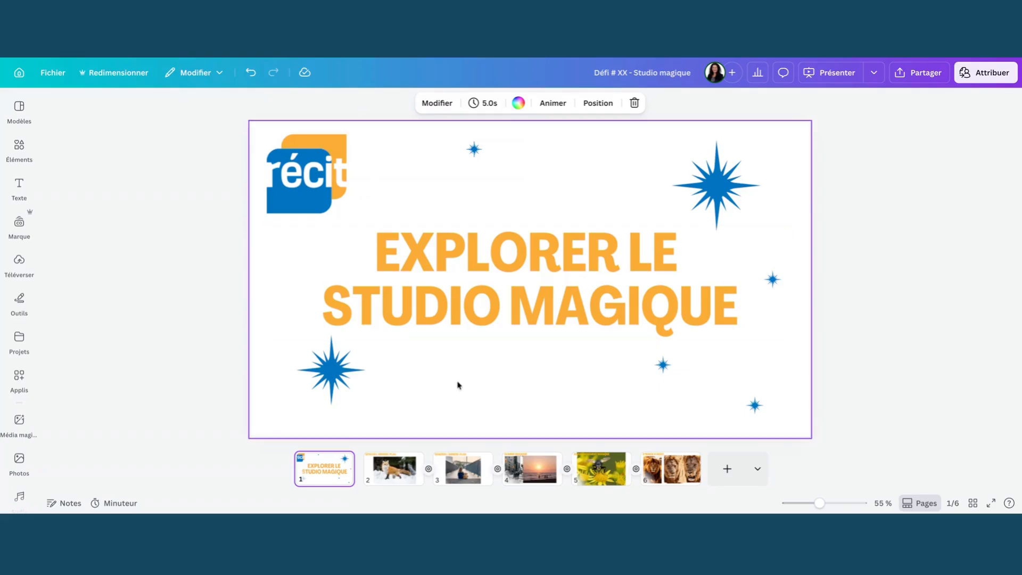
Step: Go to page 2 and open the image editing options for the fox photo
click(384, 469)
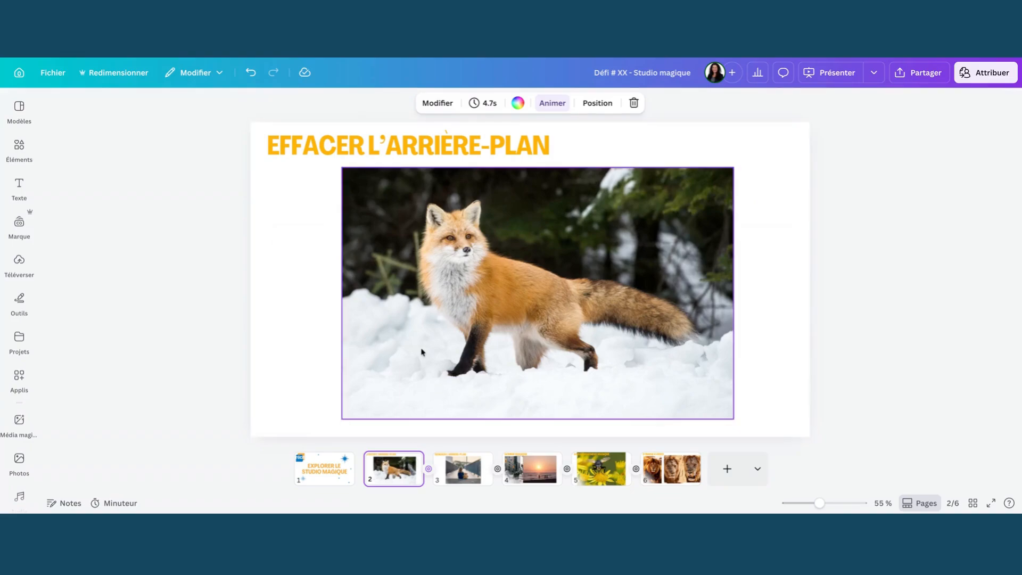
click(426, 315)
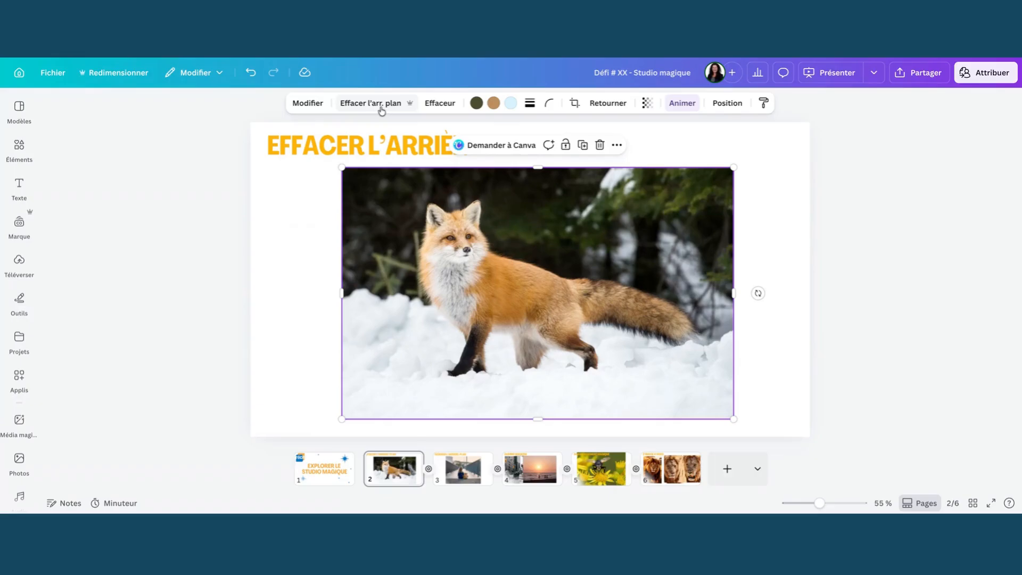
click(309, 104)
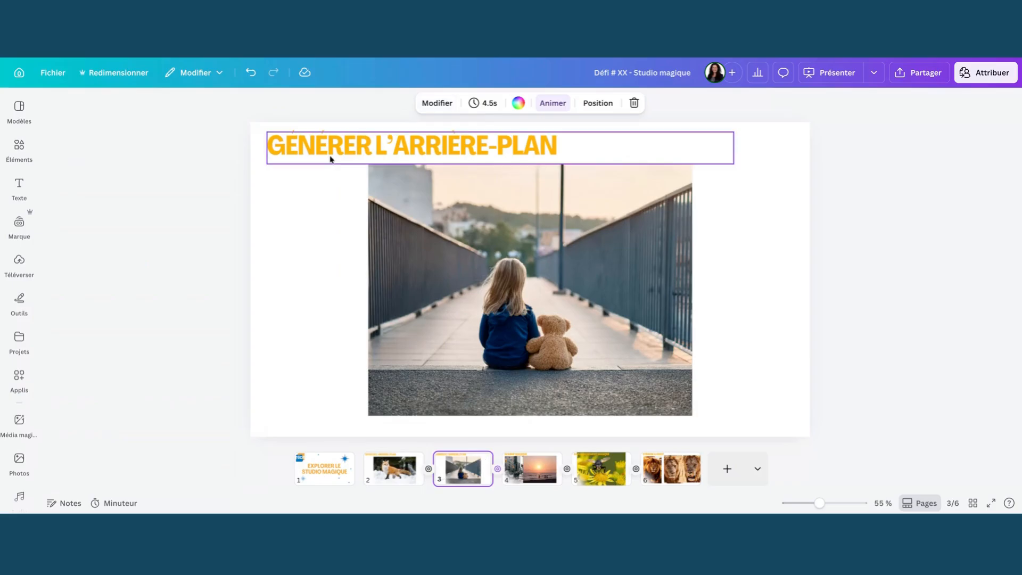
Step: Return to page 2 and compare the options offered for the fox photo, the empty page area and the title
click(381, 473)
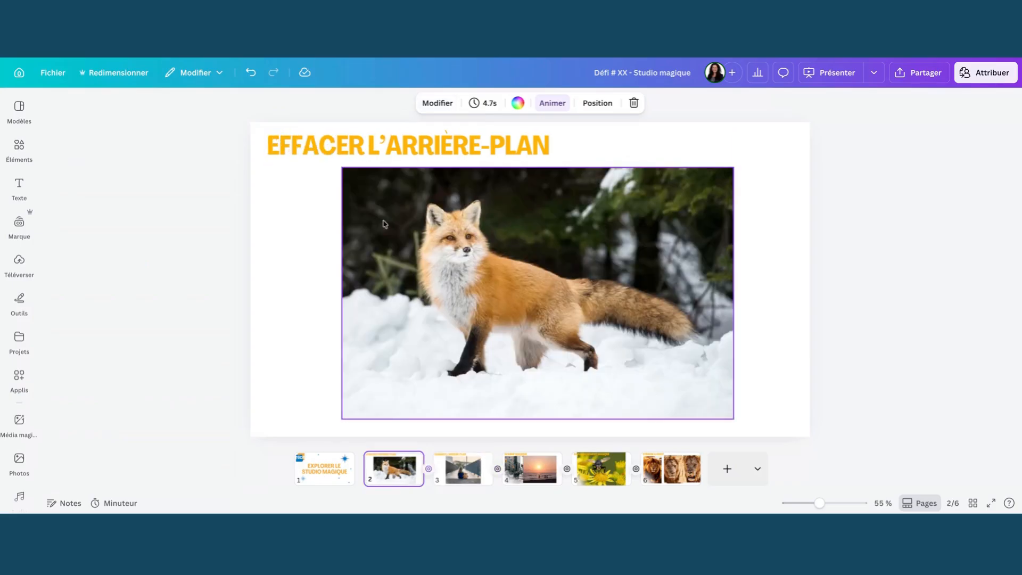
click(387, 225)
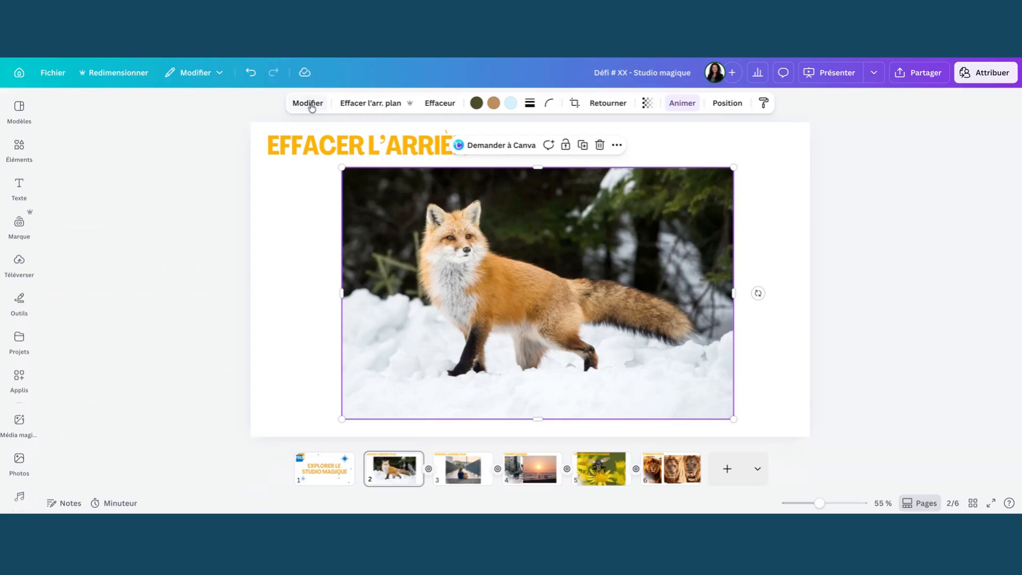
click(308, 221)
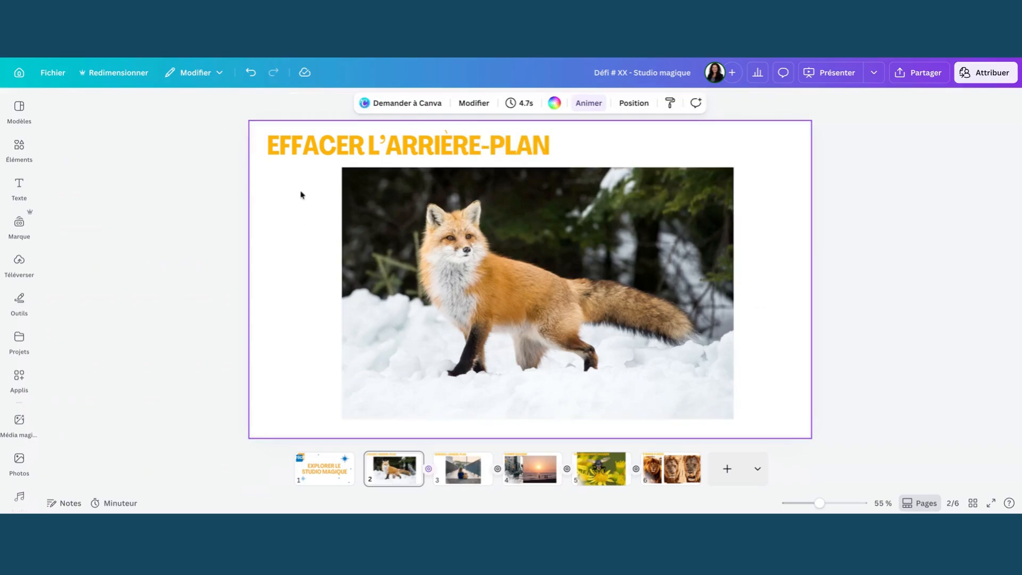
click(326, 139)
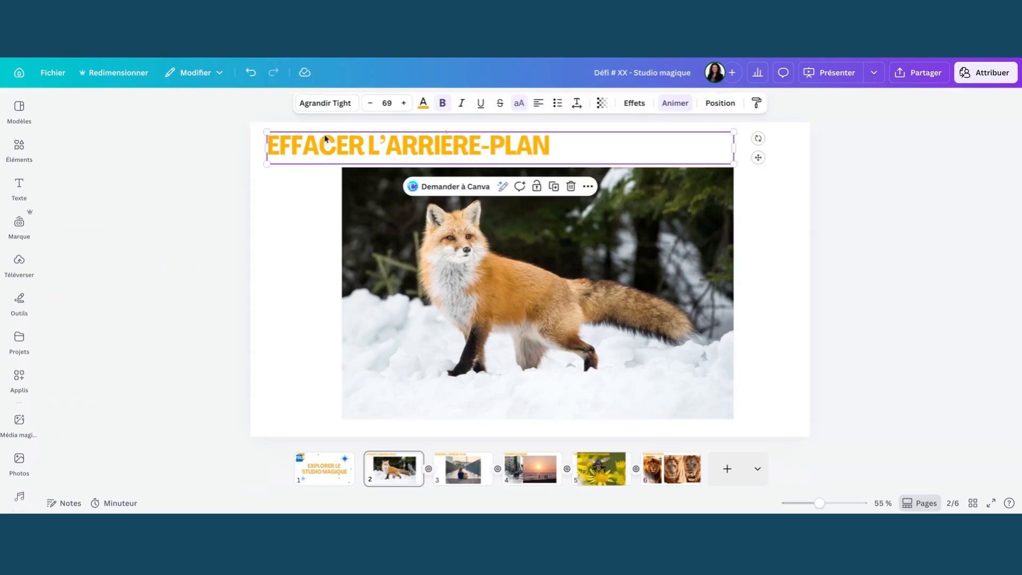
Step: Look through the Studio magique tools for the page 2 fox photo and erase its background with Effacer l'arr. plan
click(391, 228)
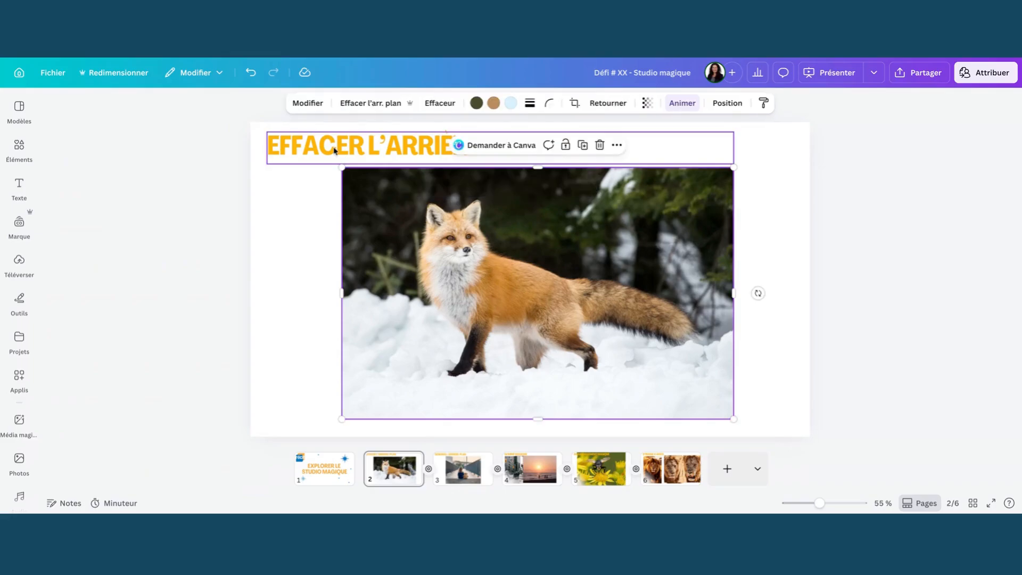
click(308, 104)
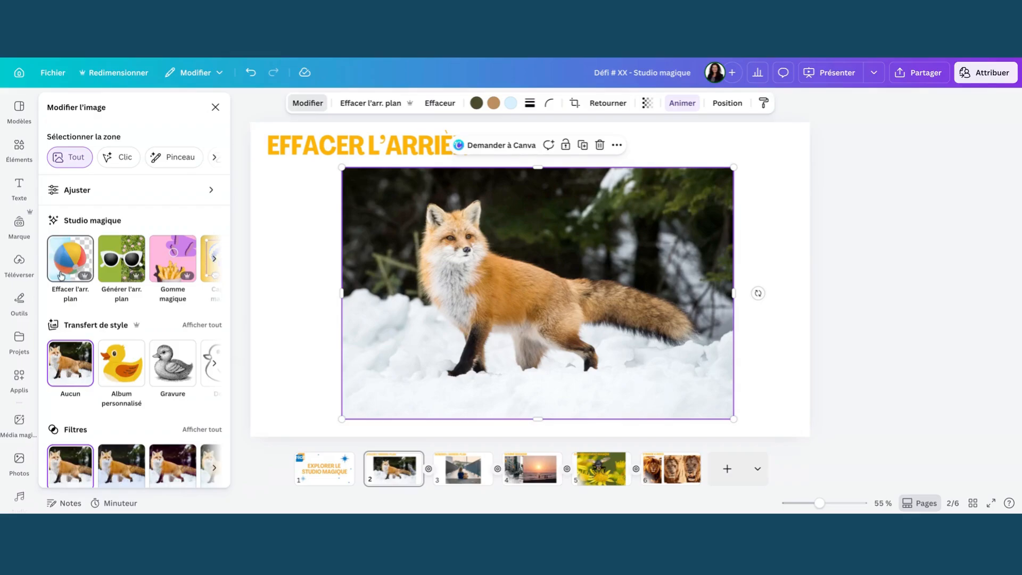
scroll(133, 261, right, 3)
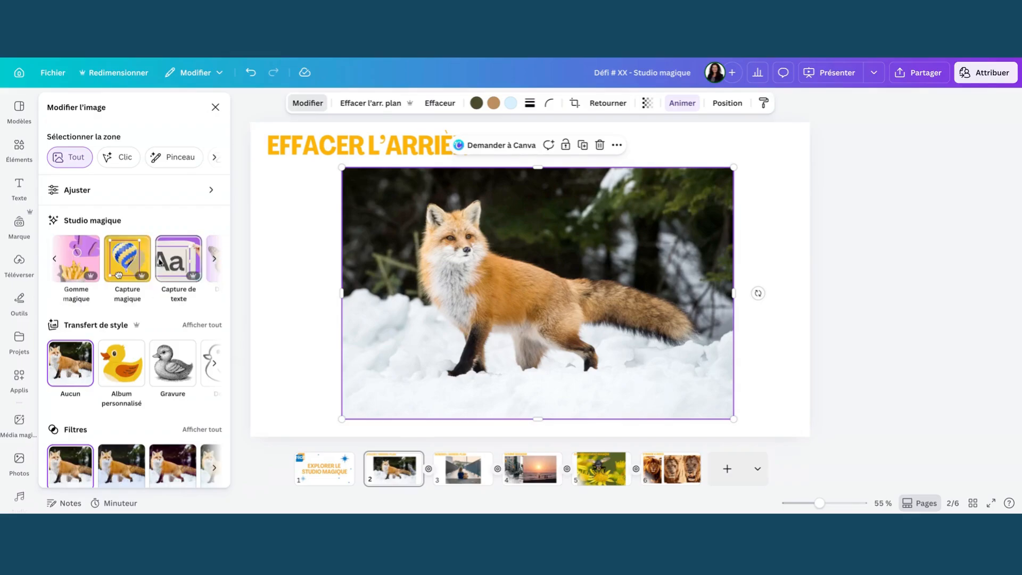
scroll(159, 260, right, 3)
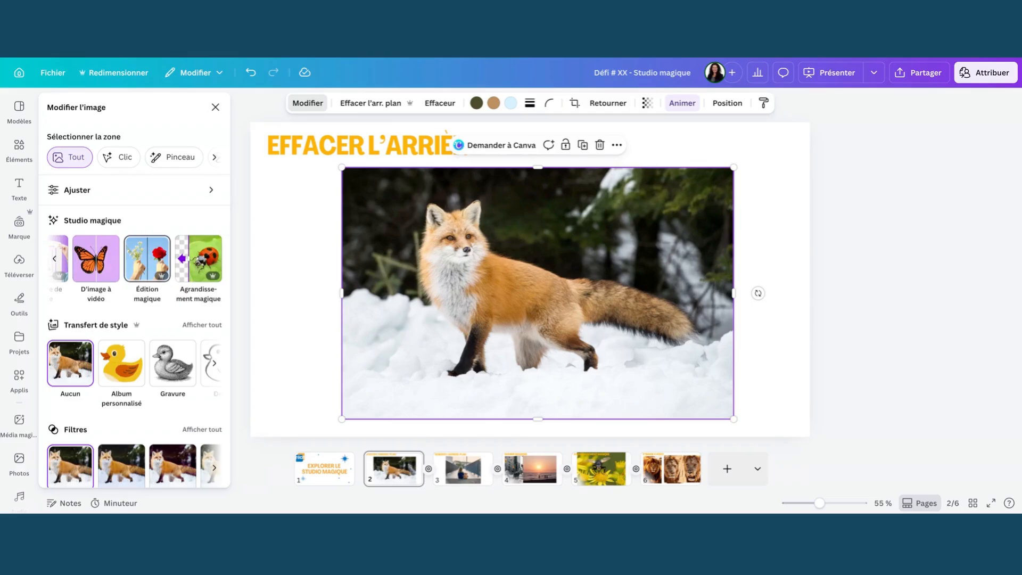
scroll(96, 275, left, 3)
scroll(113, 274, left, 1)
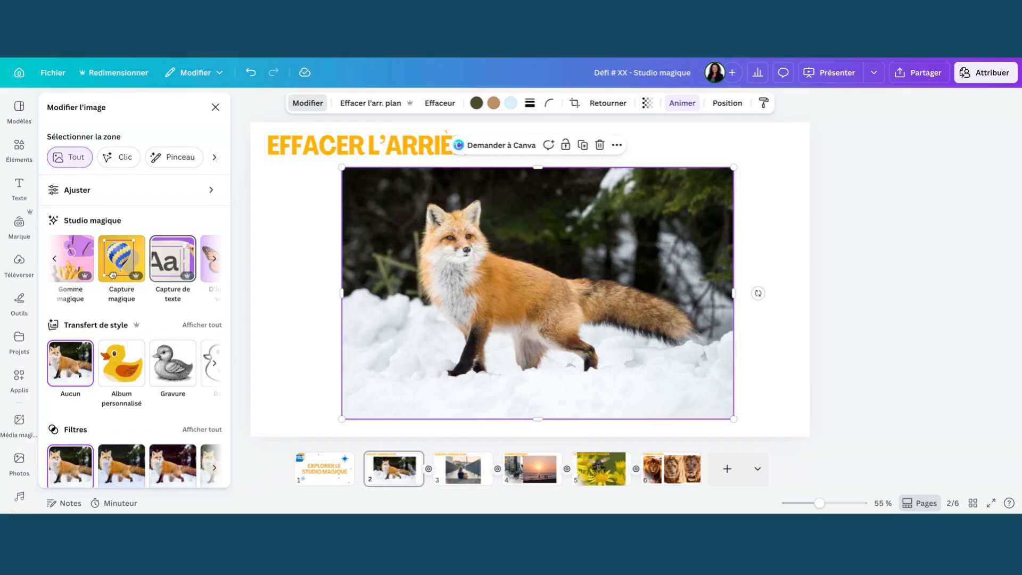
scroll(113, 275, left, 2)
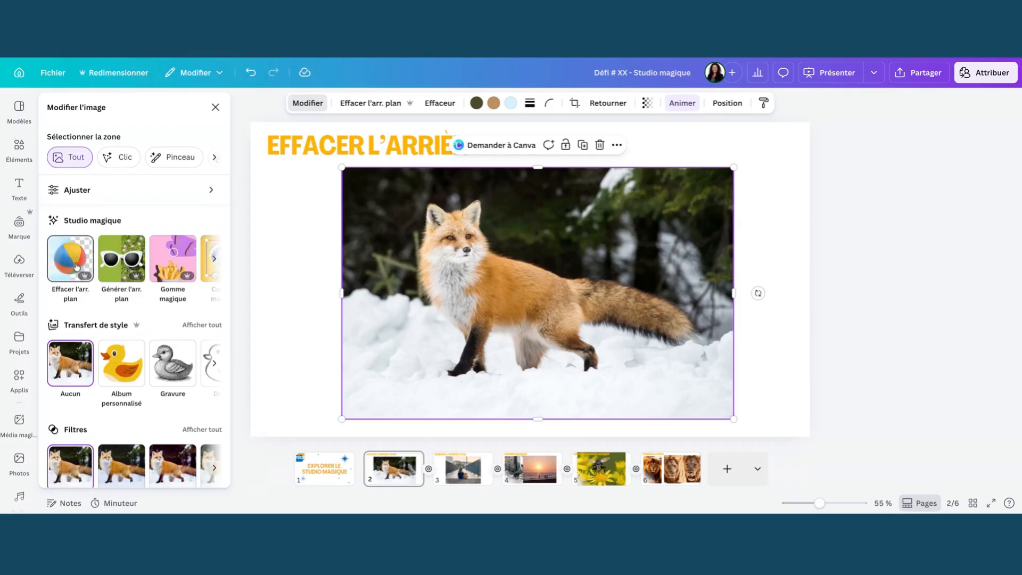
click(76, 266)
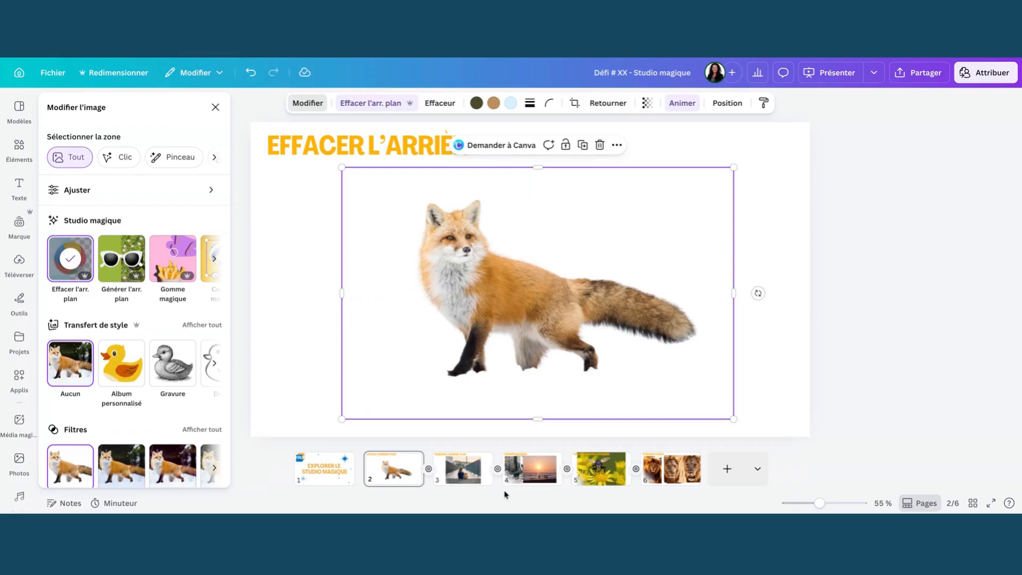
Step: Select the photo of the girl and teddy bear on page 3
click(474, 481)
click(428, 307)
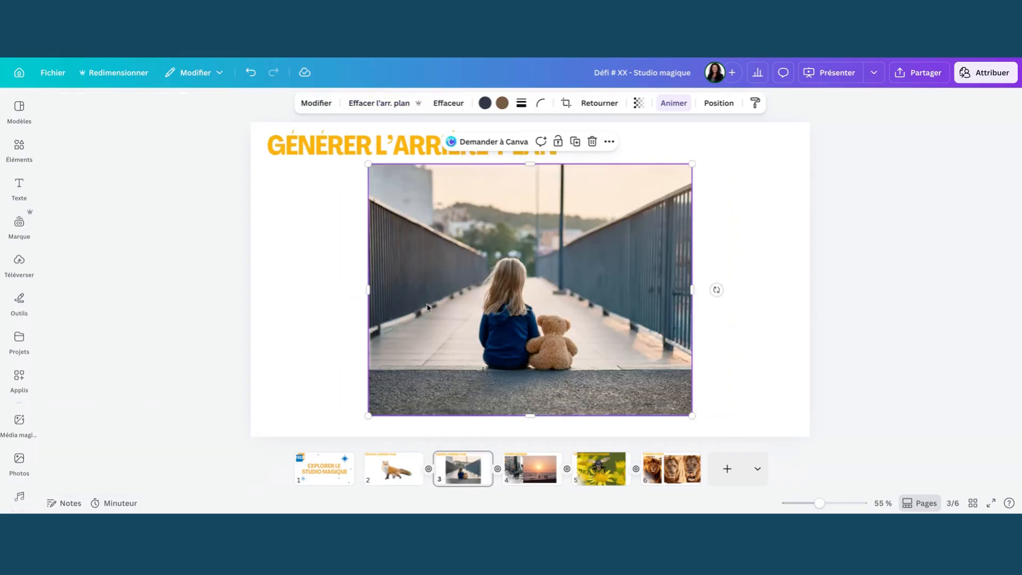